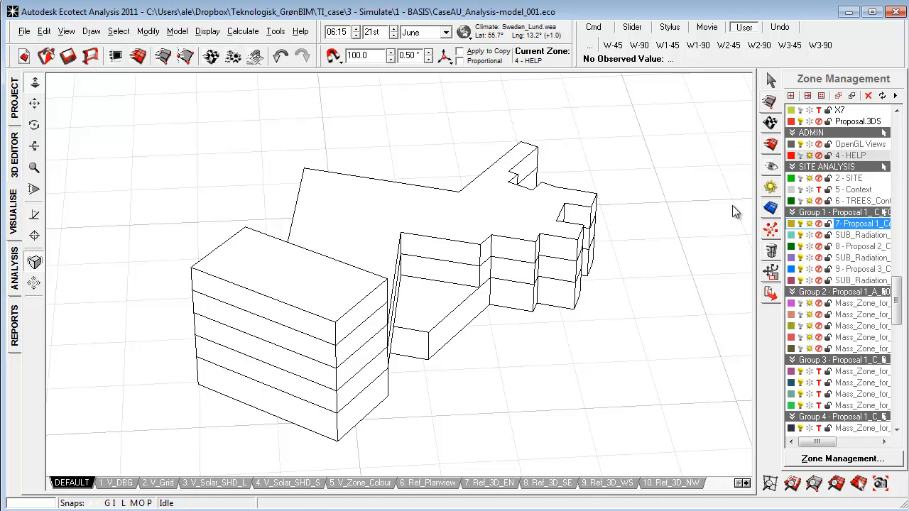
Step: Switch on all zones of Group 7 and examine the zoned building model from different angles
{"action": "right_click_drag", "start_coordinate": [444, 405], "coordinate": [424, 404]}
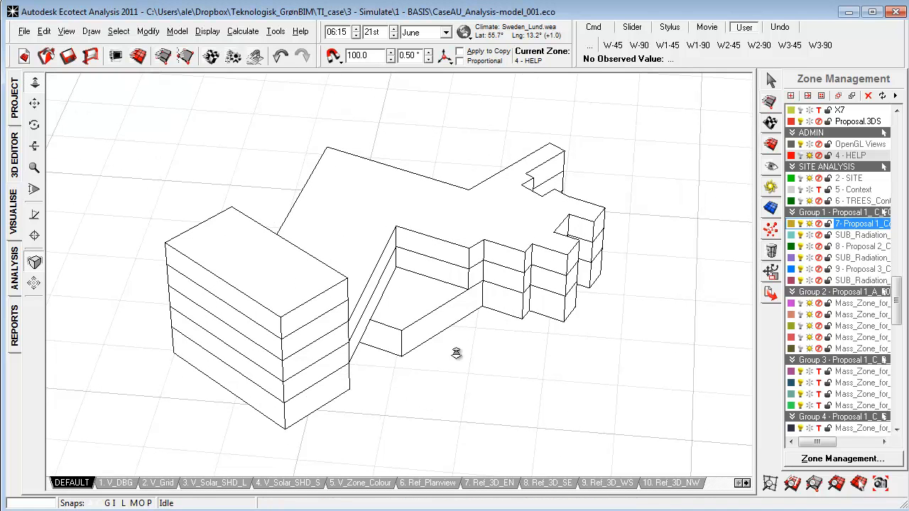
{"action": "left_click_drag", "start_coordinate": [896, 298], "coordinate": [896, 341]}
{"action": "left_click", "coordinate": [887, 314]}
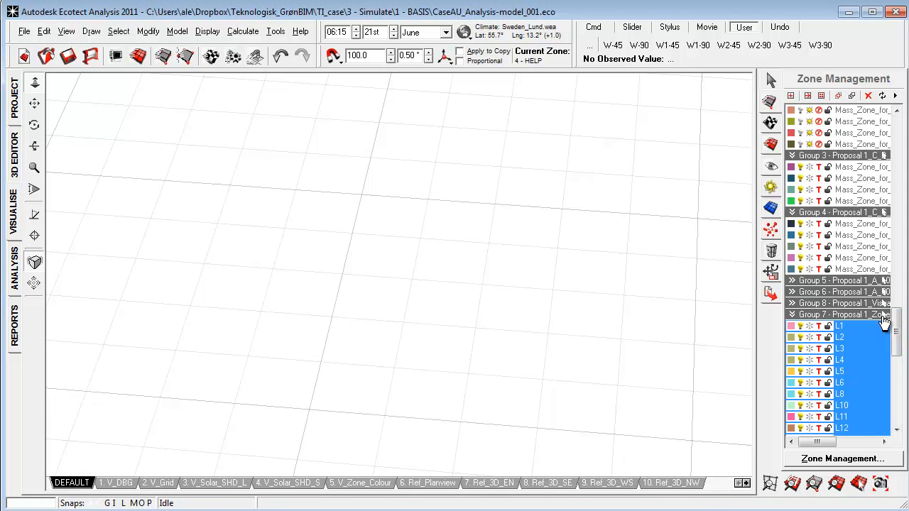
{"action": "left_click", "coordinate": [810, 326]}
{"action": "right_click_drag", "start_coordinate": [435, 372], "coordinate": [466, 378]}
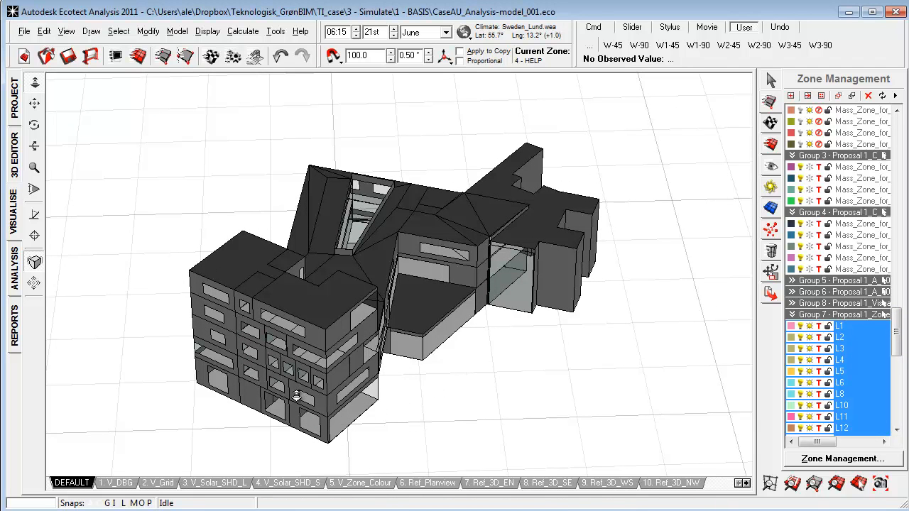
{"action": "right_click_drag", "start_coordinate": [438, 418], "coordinate": [414, 411]}
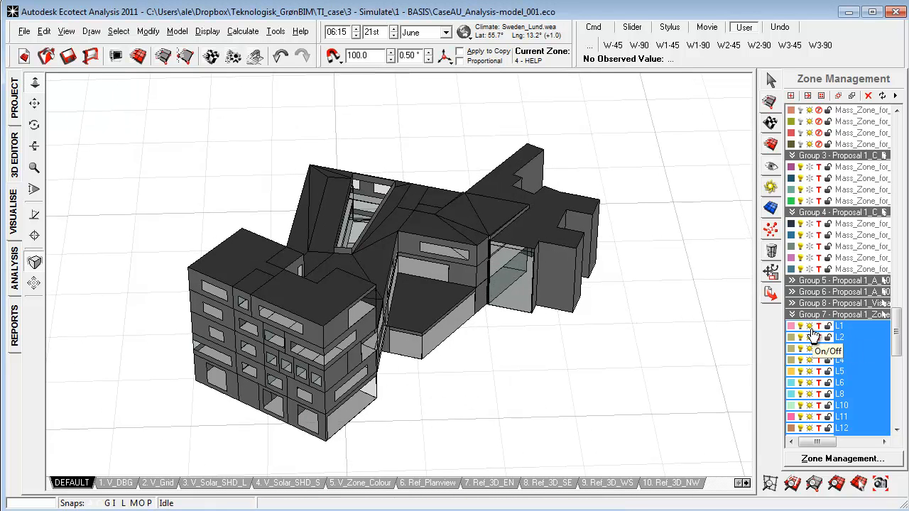
Step: Switch off the Group 7 zones, and switch on the Proposal.3DS zone to examine the visual model
{"action": "left_click", "coordinate": [811, 335]}
{"action": "left_click", "coordinate": [791, 314]}
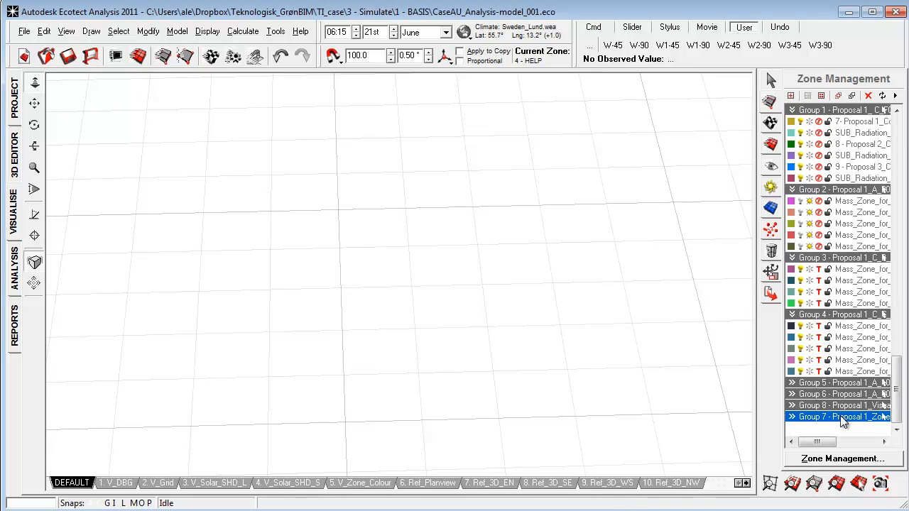
{"action": "left_click_drag", "start_coordinate": [895, 376], "coordinate": [900, 319]}
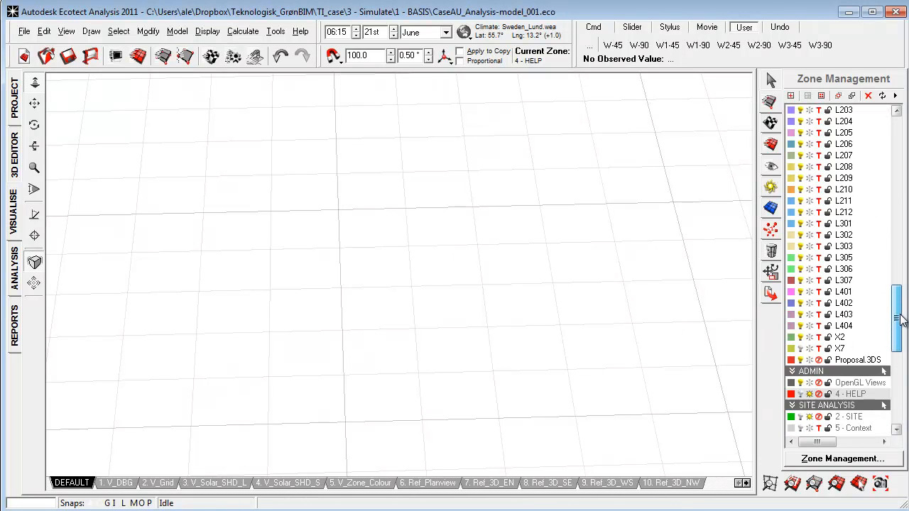
{"action": "left_click", "coordinate": [810, 360]}
{"action": "right_click_drag", "start_coordinate": [523, 403], "coordinate": [356, 305]}
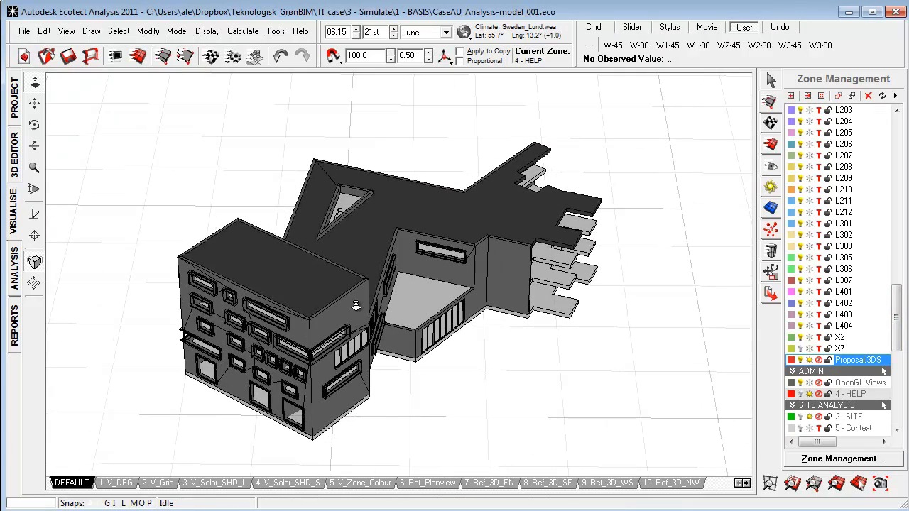
{"action": "right_click_drag", "start_coordinate": [412, 340], "coordinate": [433, 375]}
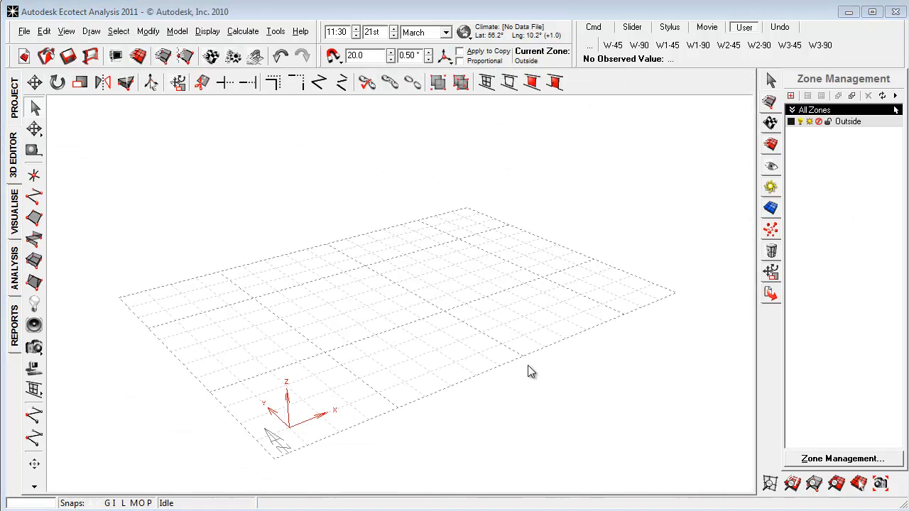
Step: Load CaseAU_3D-Site-Context-model_001.dxf from the context model's 2 - Export DXF folder into the importer of the empty model
{"action": "right_click_drag", "start_coordinate": [395, 379], "coordinate": [392, 408]}
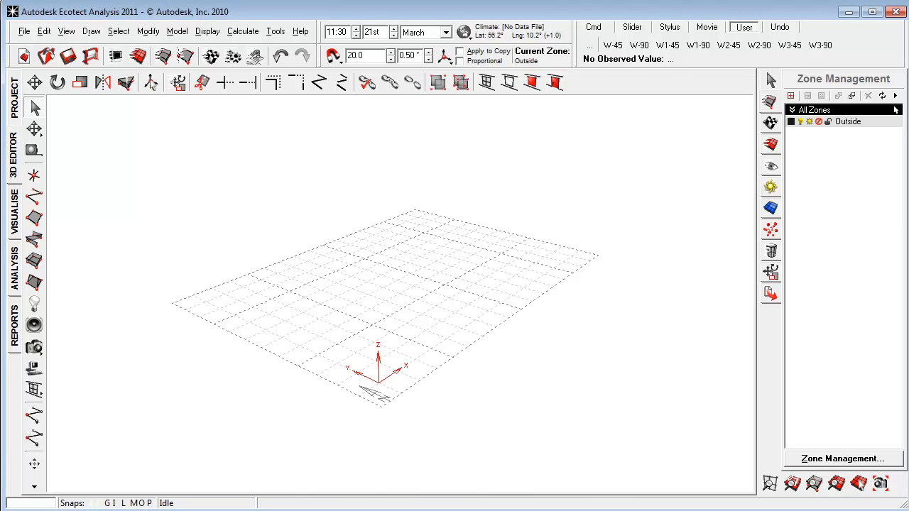
{"action": "left_click_drag", "start_coordinate": [0, 183], "coordinate": [550, 258]}
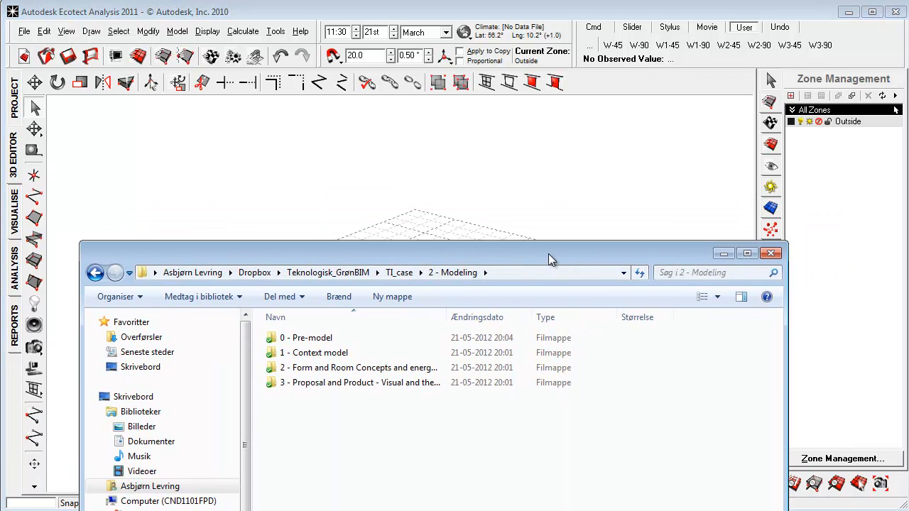
{"action": "double_click", "coordinate": [361, 352]}
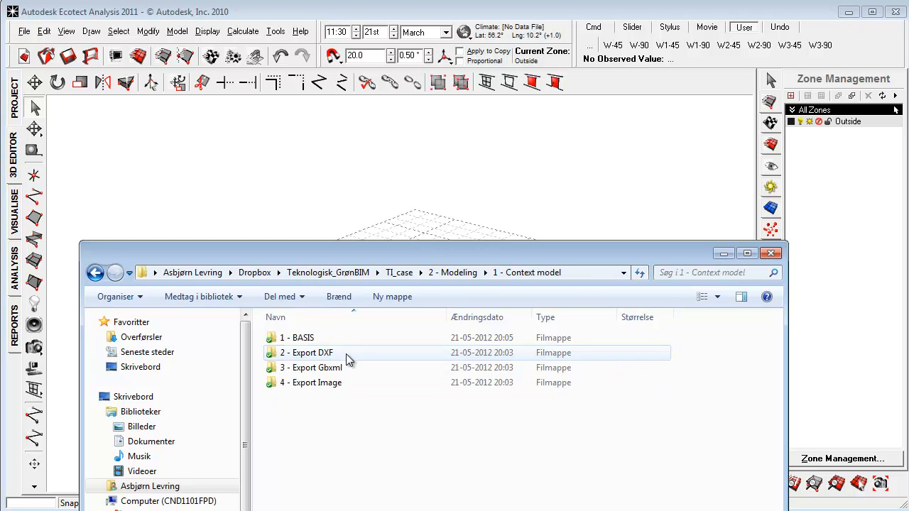
{"action": "double_click", "coordinate": [327, 355]}
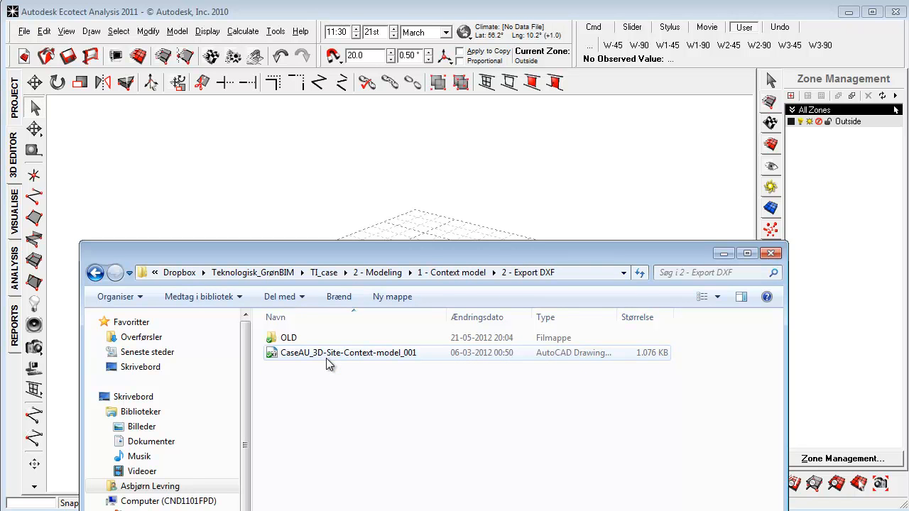
{"action": "mouse_move", "coordinate": [329, 358]}
{"action": "left_mouse_down"}
{"action": "mouse_move", "coordinate": [307, 219]}
{"action": "mouse_move", "coordinate": [319, 218]}
{"action": "left_mouse_up"}
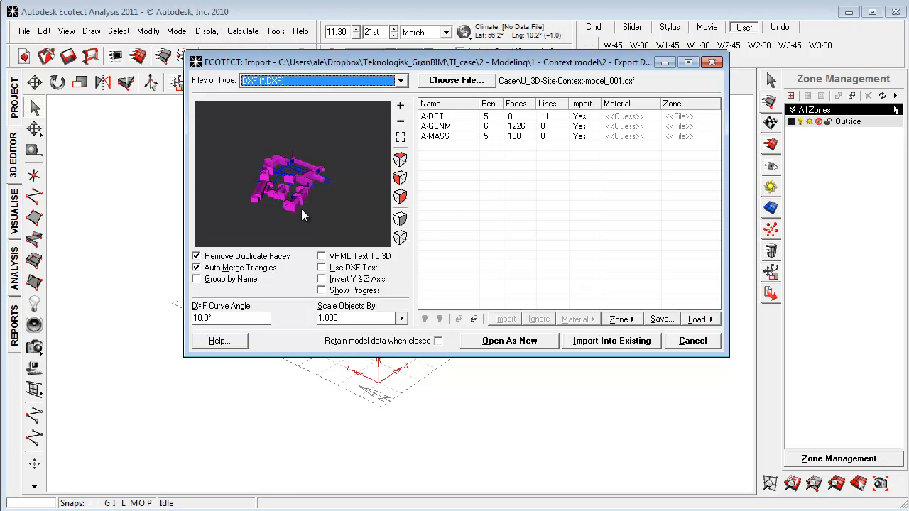
Step: Isolate the A-DETL layer in the import preview and exclude it from the import
{"action": "right_click_drag", "start_coordinate": [300, 211], "coordinate": [295, 213]}
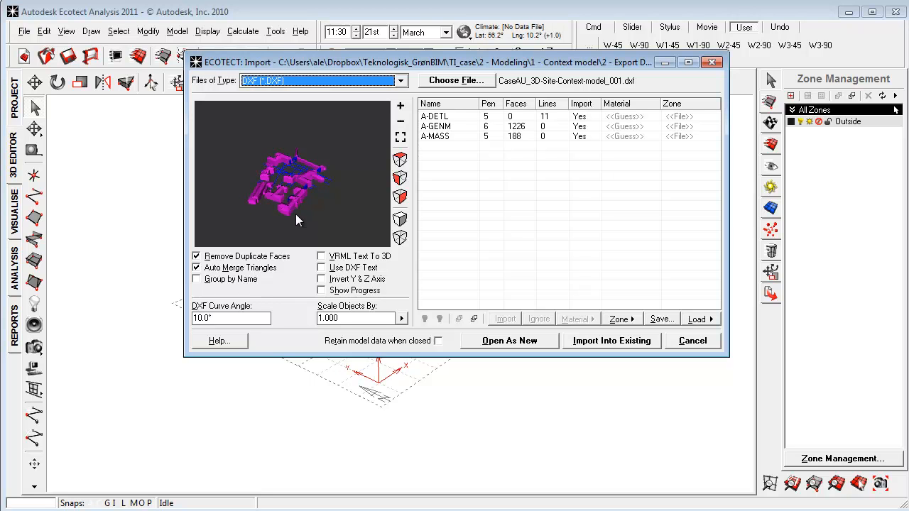
{"action": "left_click", "coordinate": [448, 118]}
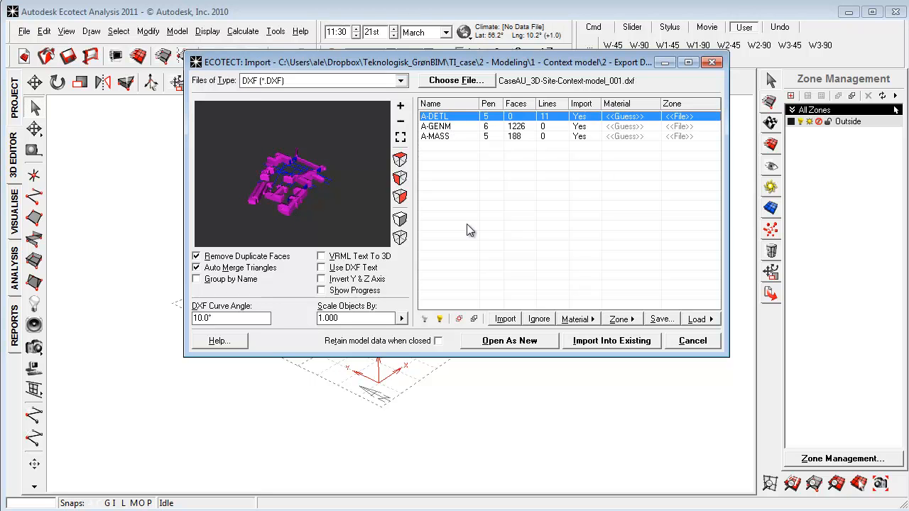
{"action": "left_click", "coordinate": [459, 320]}
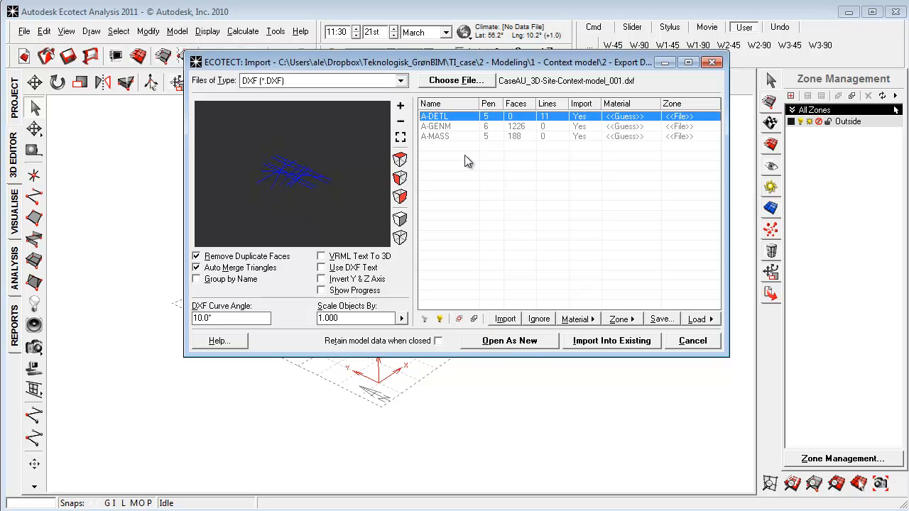
{"action": "left_click", "coordinate": [540, 320]}
Step: Isolate layers A-GENM and A-MASS in the preview and assign them the existing roof material Kontekst_model
{"action": "left_click", "coordinate": [451, 127]}
{"action": "left_click", "coordinate": [451, 136], "text": "shift"}
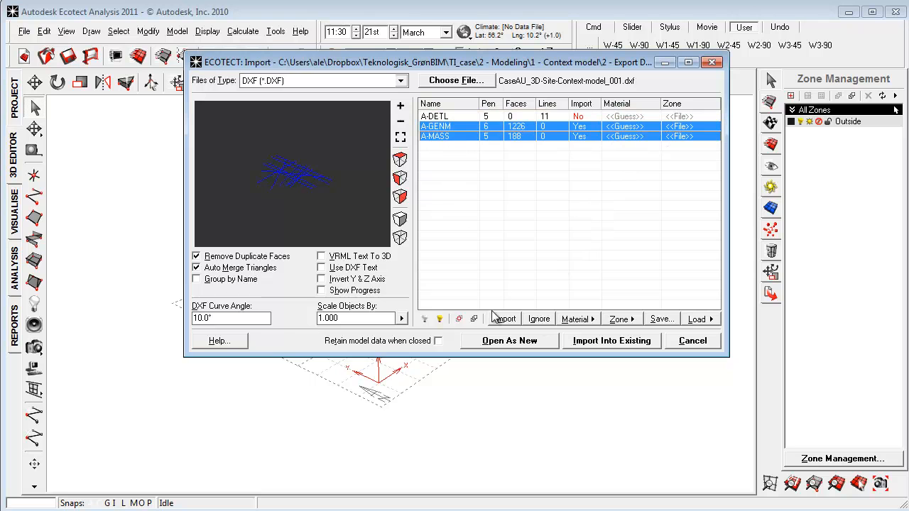
{"action": "left_click", "coordinate": [459, 318]}
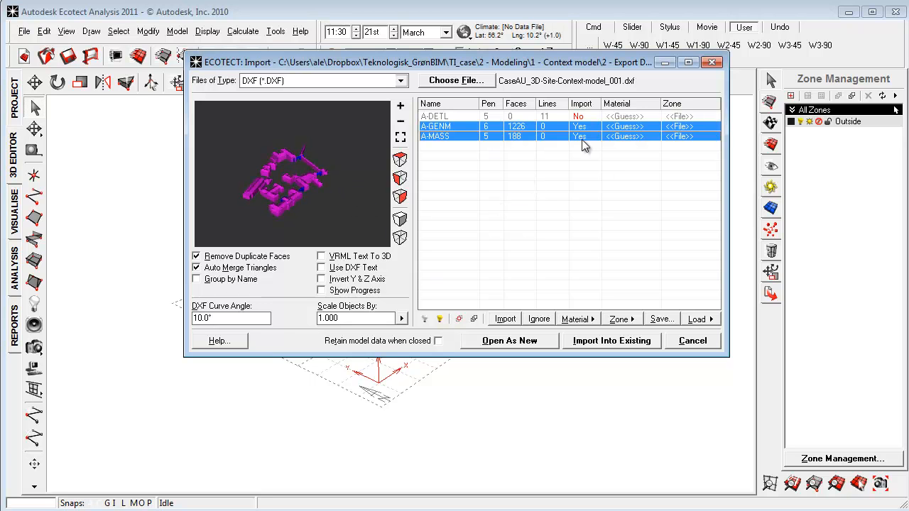
{"action": "left_click", "coordinate": [577, 319]}
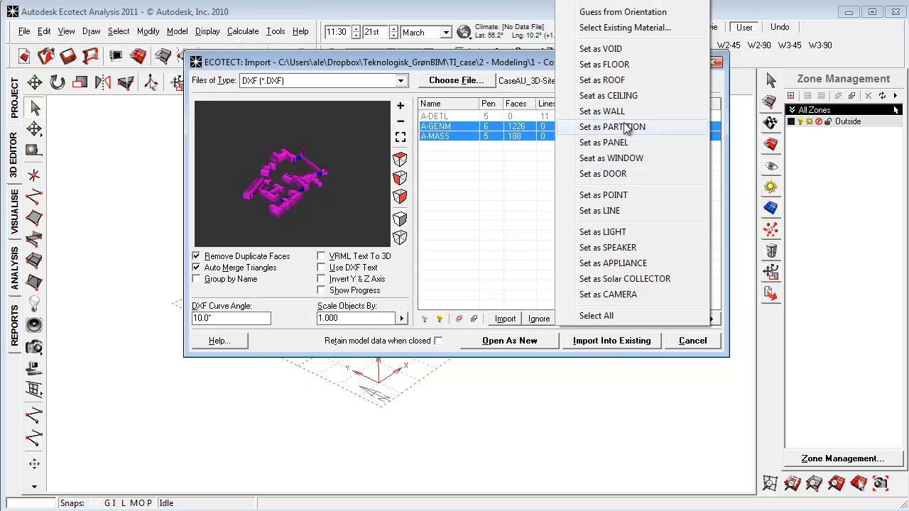
{"action": "left_click", "coordinate": [625, 28]}
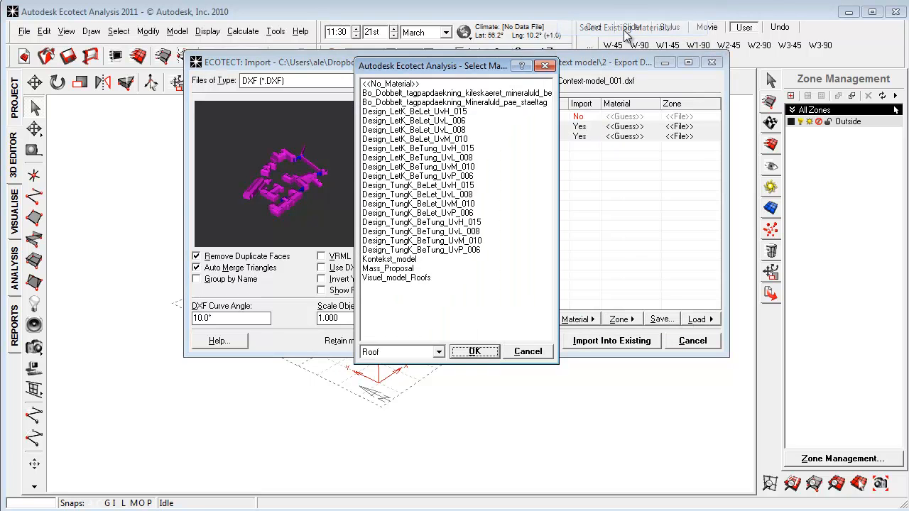
{"action": "left_click", "coordinate": [397, 260]}
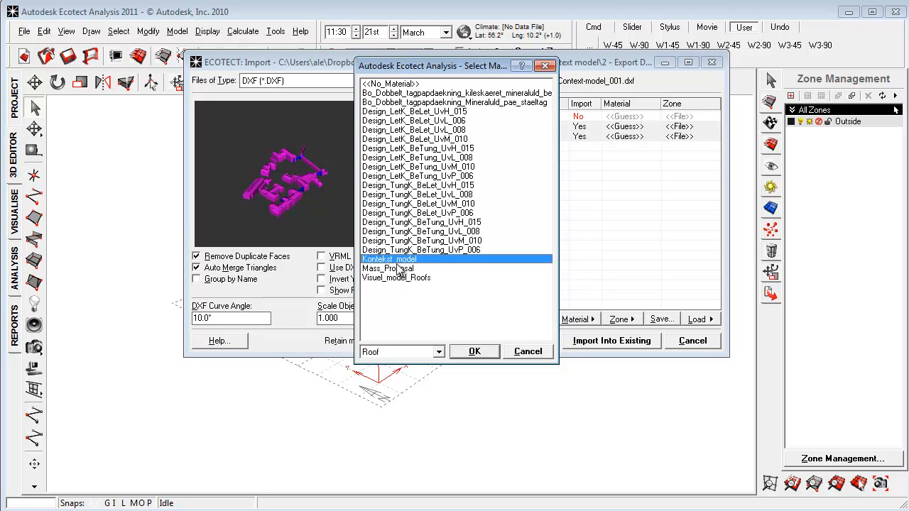
{"action": "left_click", "coordinate": [474, 353]}
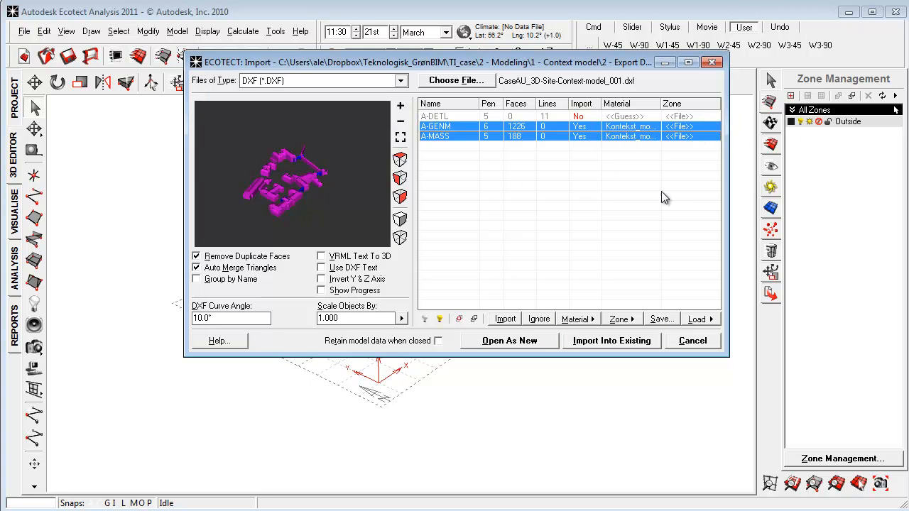
Step: Assign layers A-GENM and A-MASS to a new zone named Context-DXF
{"action": "left_click", "coordinate": [619, 319]}
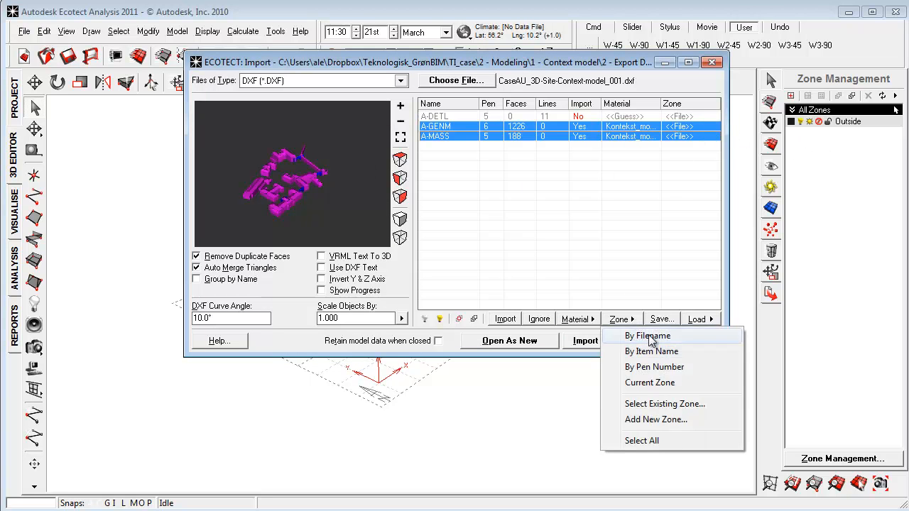
{"action": "left_click", "coordinate": [657, 420]}
{"action": "type", "text": "Context-DXF"}
{"action": "left_click", "coordinate": [501, 240]}
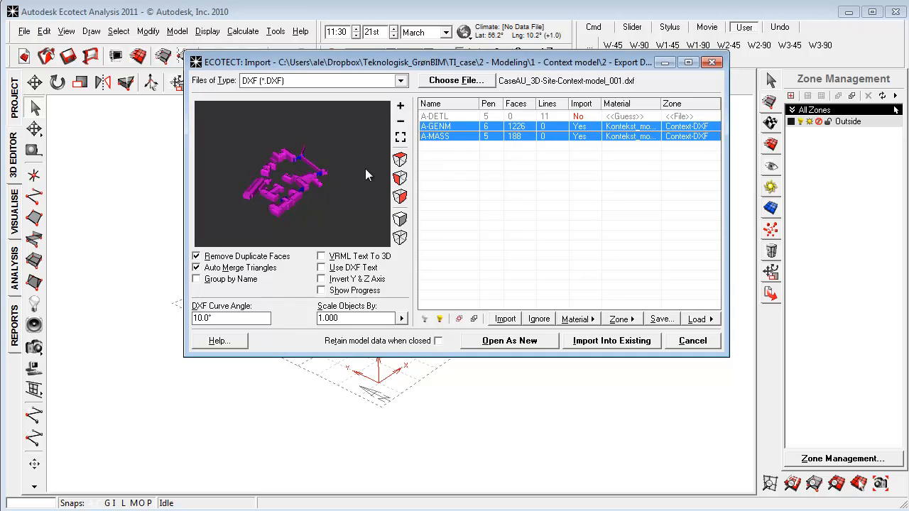
Step: Import the configured DXF layers into the existing model and inspect the context geometry
{"action": "right_click", "coordinate": [332, 201]}
{"action": "left_click", "coordinate": [311, 206]}
{"action": "left_click", "coordinate": [623, 344]}
{"action": "right_click_drag", "start_coordinate": [497, 319], "coordinate": [120, 282]}
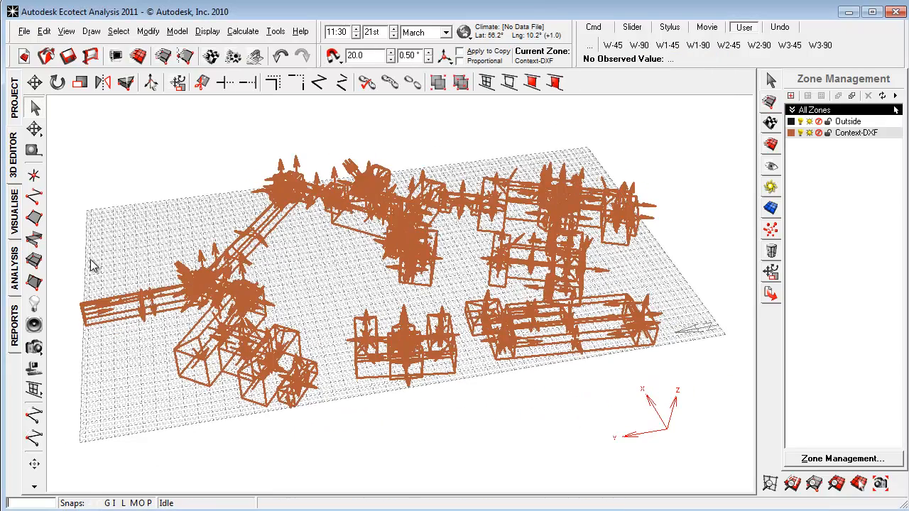
Step: Show the imported context buildings in the Visualise view, fitted to the full model
{"action": "left_click", "coordinate": [16, 220]}
{"action": "left_click", "coordinate": [796, 486]}
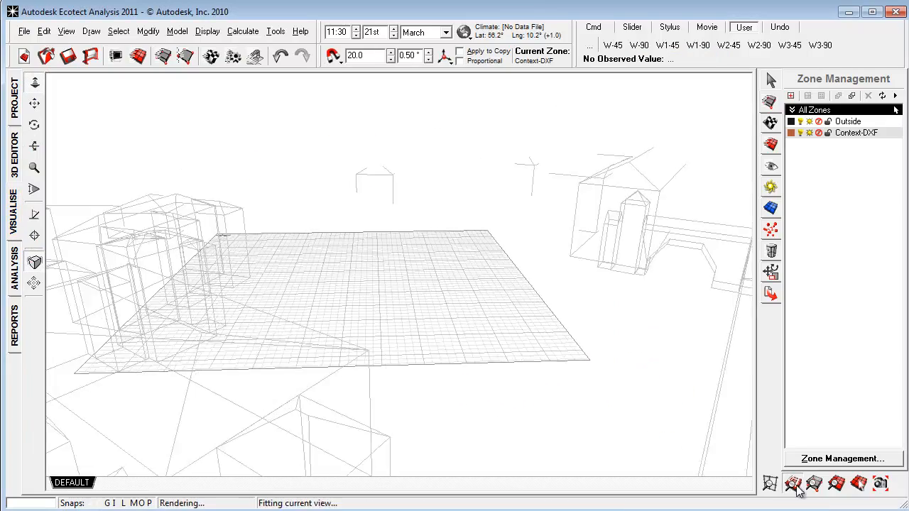
{"action": "right_click_drag", "start_coordinate": [240, 340], "coordinate": [432, 377]}
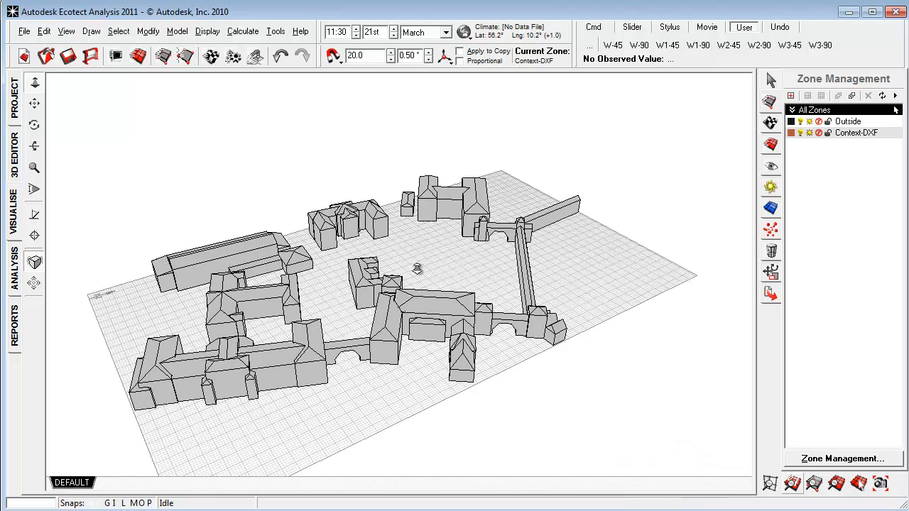
{"action": "right_click_drag", "start_coordinate": [520, 242], "coordinate": [501, 384]}
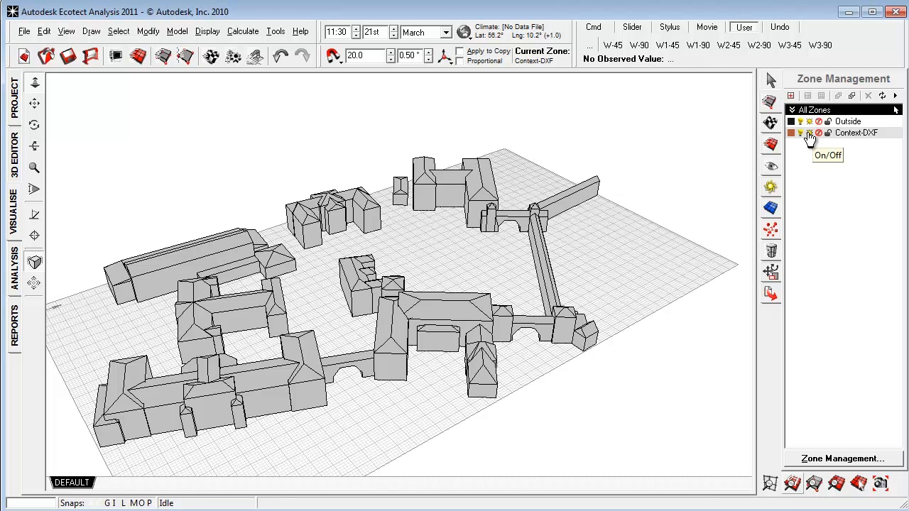
Step: Hide the Context-DXF zone after returning the file browser to the 2 - Modeling folder
{"action": "key", "text": "alt+Tab"}
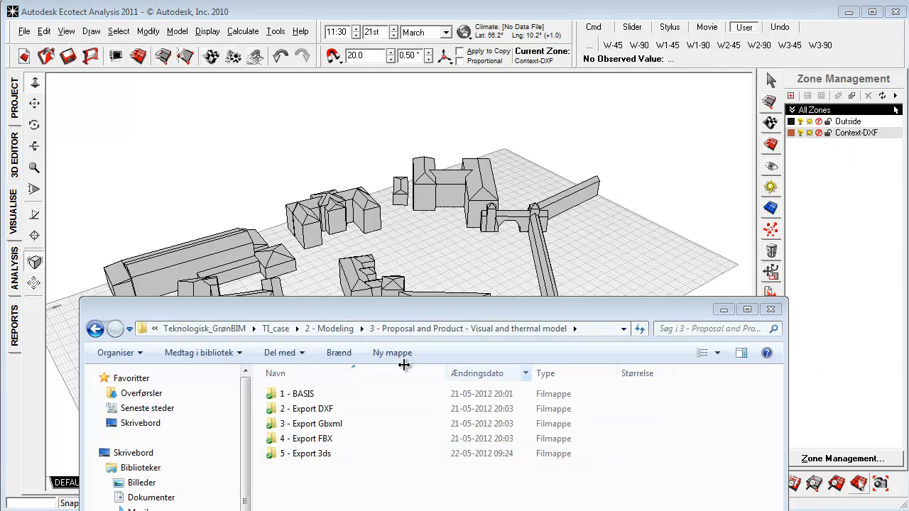
{"action": "left_click", "coordinate": [95, 328]}
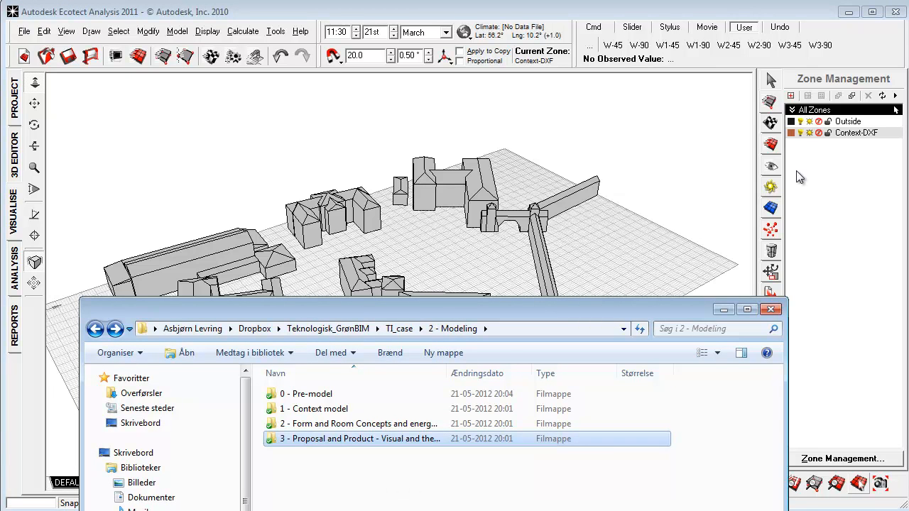
{"action": "left_click", "coordinate": [804, 138]}
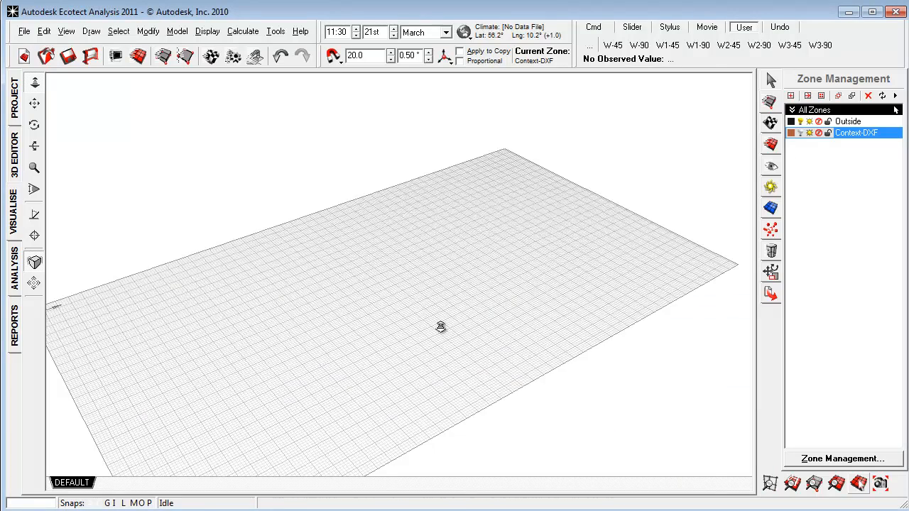
{"action": "middle_click_drag", "start_coordinate": [466, 296], "coordinate": [453, 308]}
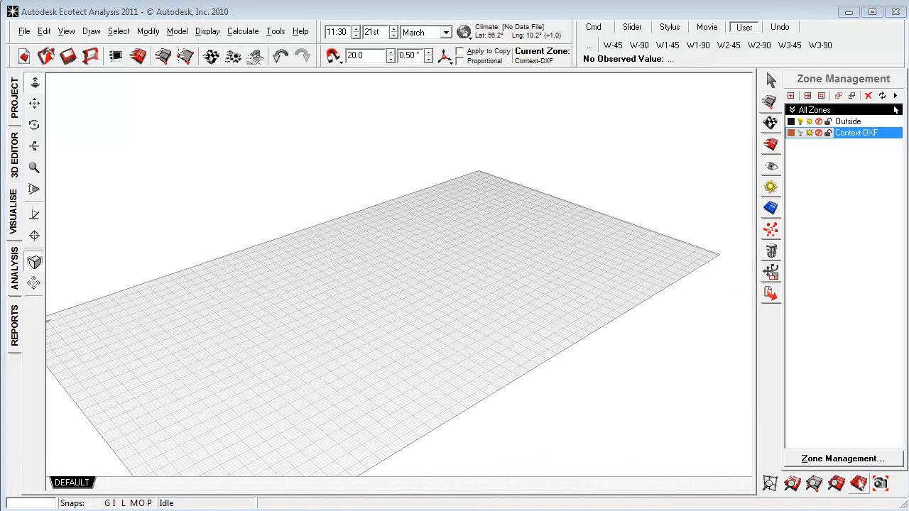
Step: Load the gbXML file CaseAU_3-Proposal_Proposal-1_001 from the proposal's 3 - Export Gbxml folder into the XML importer
{"action": "key", "text": "alt+Tab"}
{"action": "double_click", "coordinate": [319, 438]}
{"action": "double_click", "coordinate": [327, 423]}
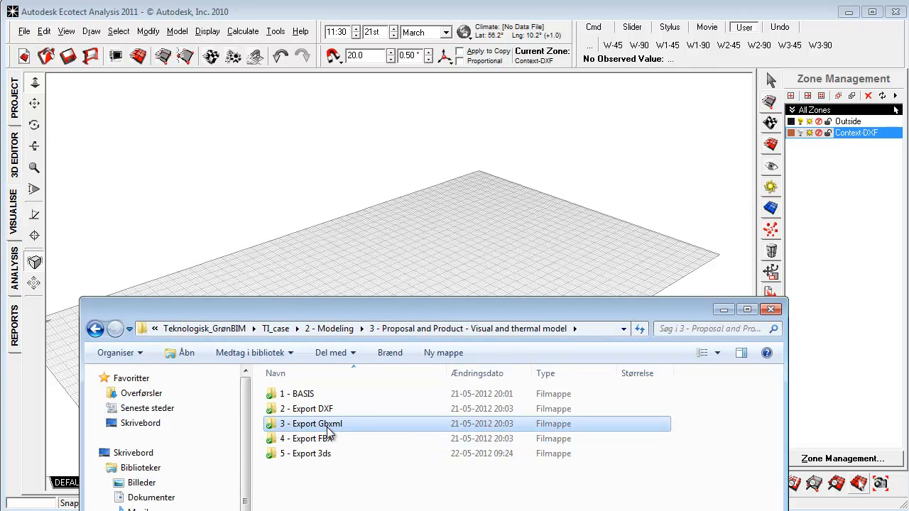
{"action": "left_click", "coordinate": [284, 412]}
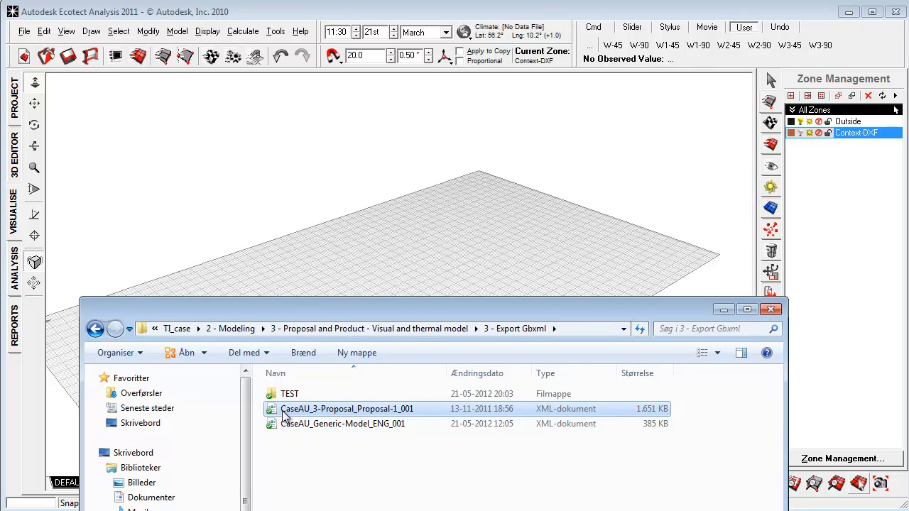
{"action": "left_click_drag", "start_coordinate": [284, 416], "coordinate": [259, 255]}
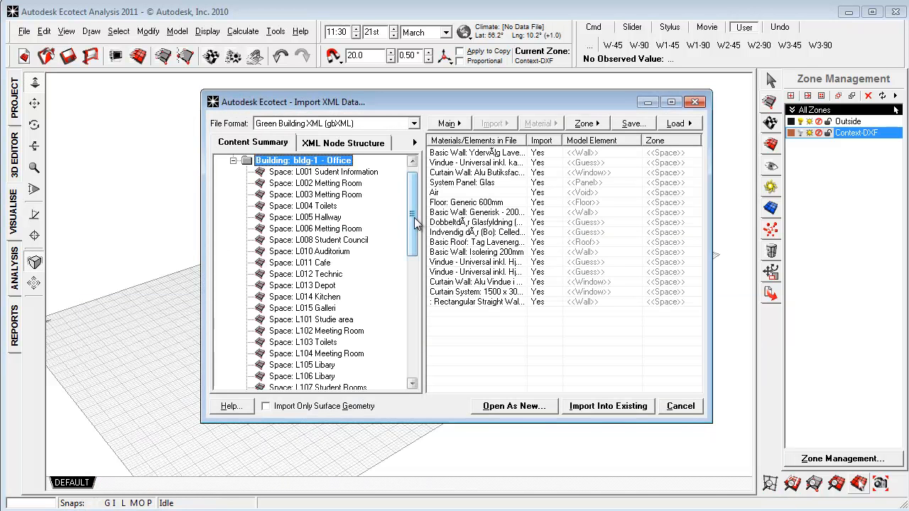
Step: Review the gbXML spaces and set the first Vindue - Universal material in the import list as a WINDOW element
{"action": "mouse_move", "coordinate": [411, 216]}
{"action": "left_mouse_down"}
{"action": "mouse_move", "coordinate": [413, 237]}
{"action": "mouse_move", "coordinate": [417, 209]}
{"action": "left_mouse_up"}
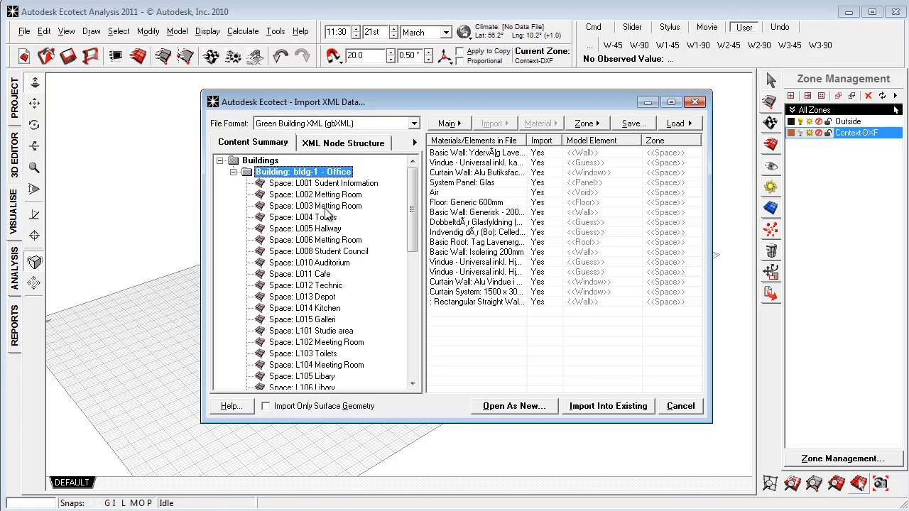
{"action": "left_click_drag", "start_coordinate": [412, 224], "coordinate": [402, 204]}
{"action": "left_click", "coordinate": [459, 154]}
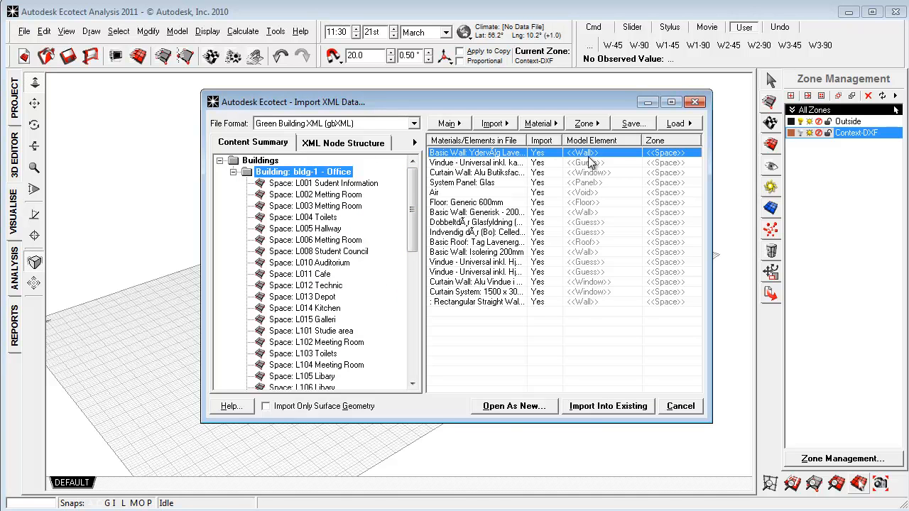
{"action": "left_click", "coordinate": [500, 165]}
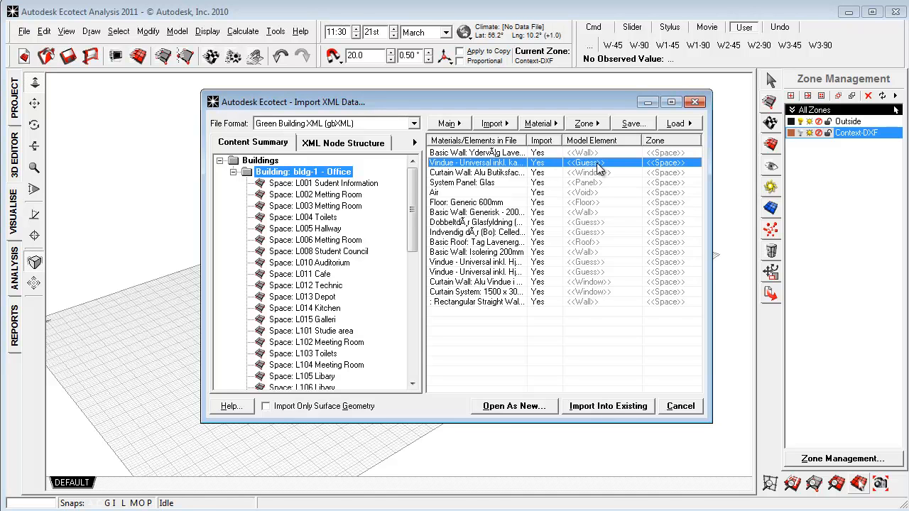
{"action": "left_click", "coordinate": [551, 126]}
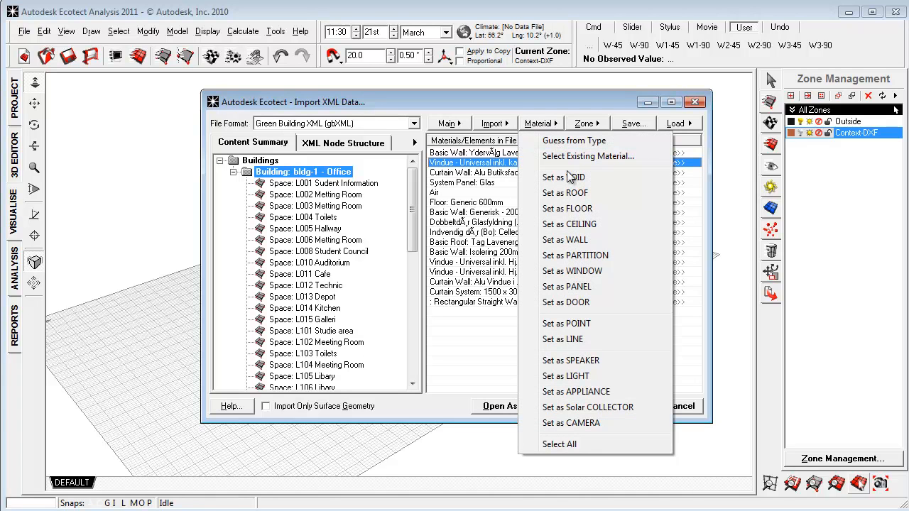
{"action": "left_click", "coordinate": [585, 267]}
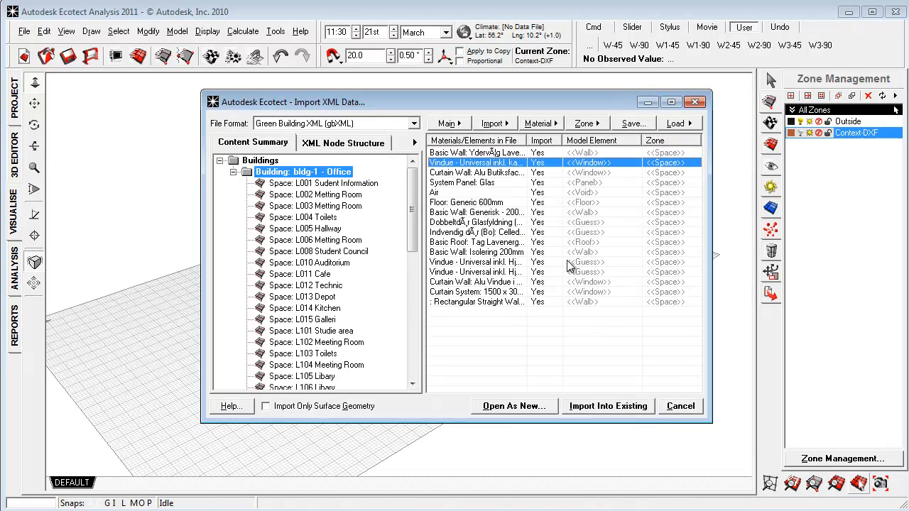
Step: Import the gbXML proposal into the existing model and view the imported geometry
{"action": "left_click", "coordinate": [626, 407]}
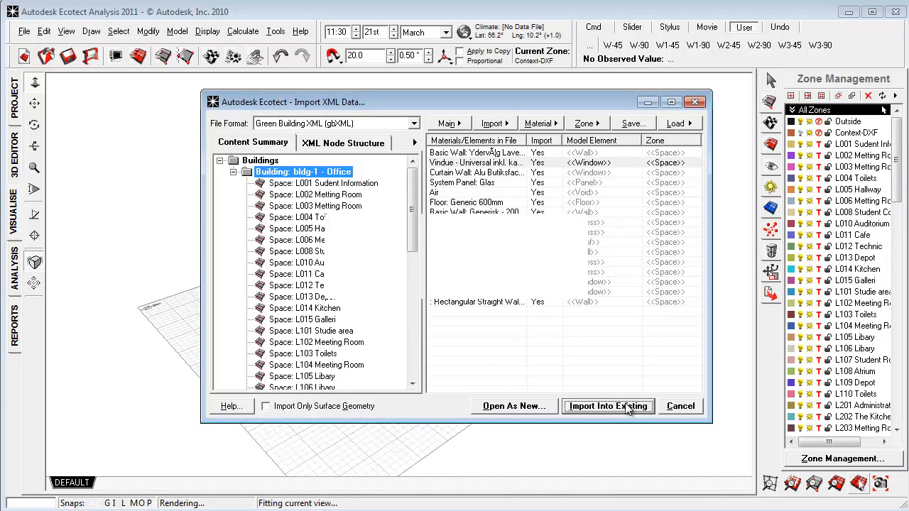
{"action": "right_click_drag", "start_coordinate": [594, 409], "coordinate": [501, 252]}
{"action": "right_click_drag", "start_coordinate": [454, 369], "coordinate": [407, 339]}
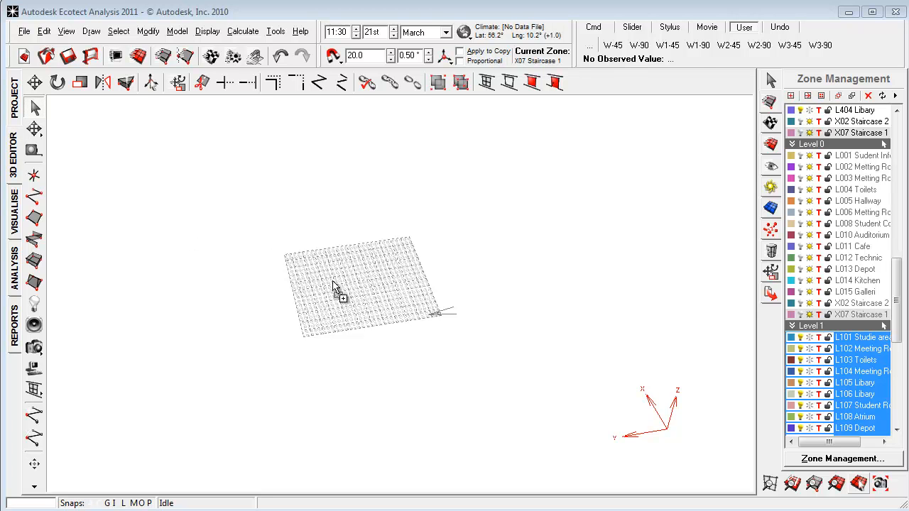
Step: Load Babeldetaljeret-3DView-{3D}.dxf into the importer to preview its layers, and cancel the import
{"action": "left_click_drag", "start_coordinate": [369, 302], "coordinate": [369, 303]}
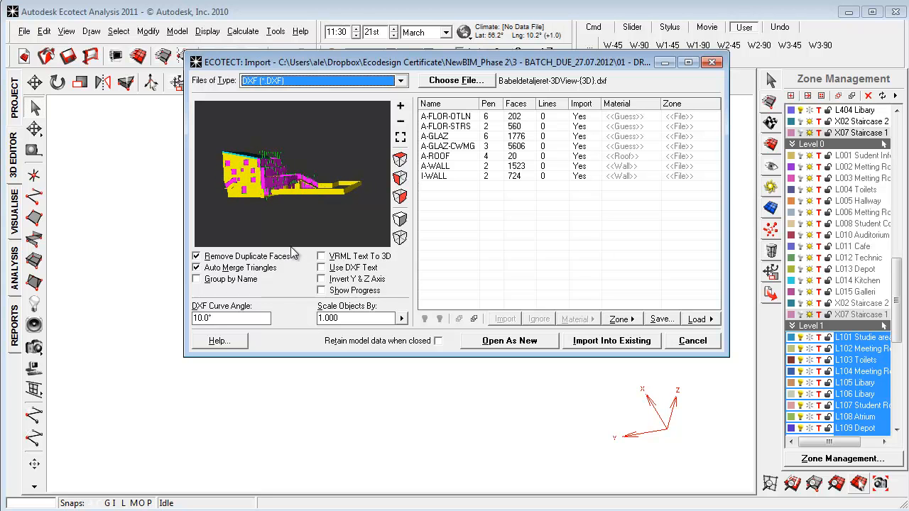
{"action": "left_click", "coordinate": [687, 346]}
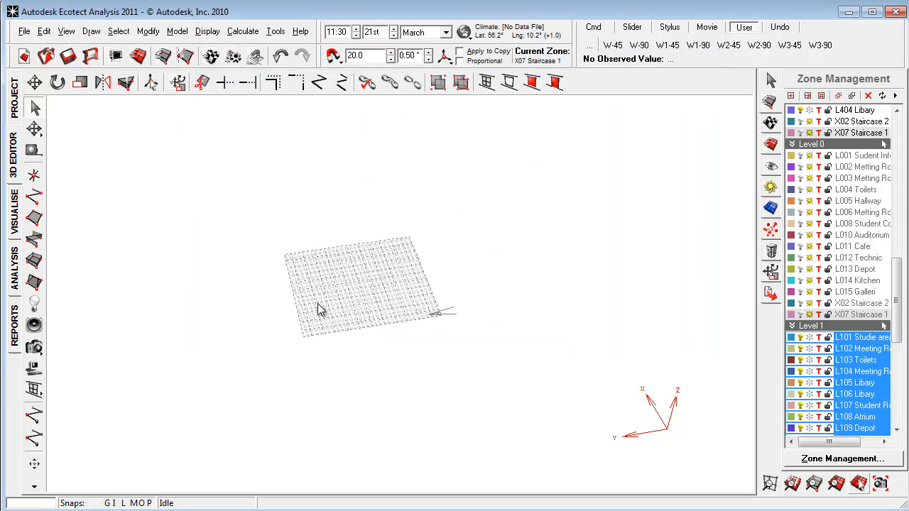
Step: Load 3DS.3DS into the importer and isolate its Curtain_Pa layer in the preview
{"action": "right_click_drag", "start_coordinate": [305, 241], "coordinate": [336, 237]}
{"action": "right_click_drag", "start_coordinate": [258, 195], "coordinate": [242, 209]}
{"action": "right_click_drag", "start_coordinate": [273, 177], "coordinate": [264, 178]}
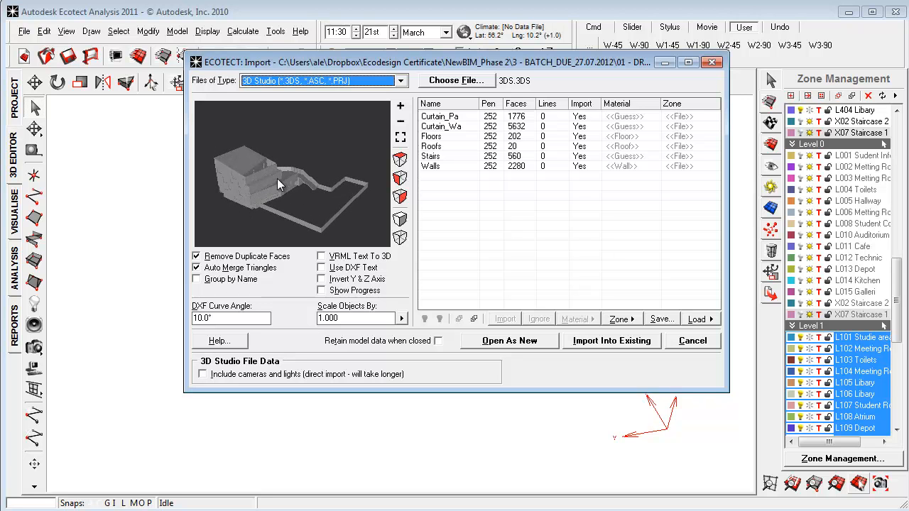
{"action": "left_click", "coordinate": [447, 118]}
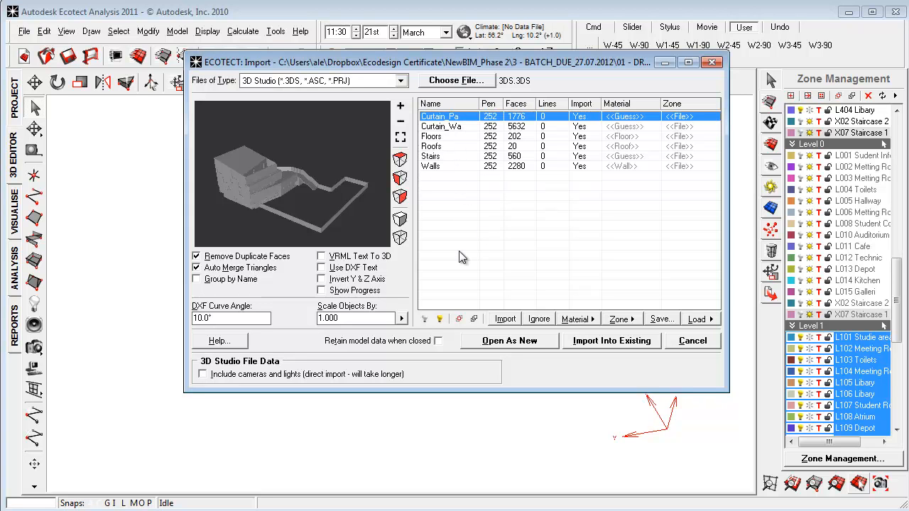
{"action": "left_click", "coordinate": [458, 319]}
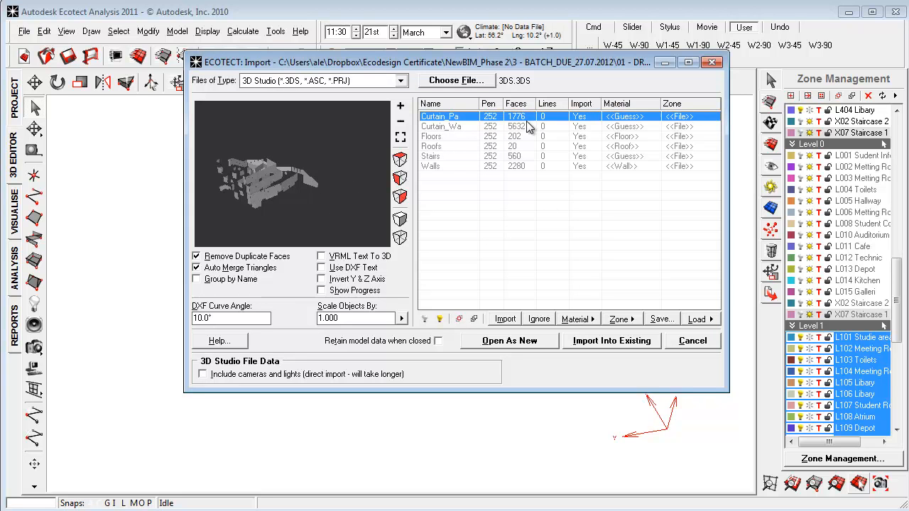
Step: Set the material of the Curtain_Pa layer to Window in the 3DS import list
{"action": "right_click", "coordinate": [611, 118]}
{"action": "mouse_move", "coordinate": [676, 200]}
{"action": "mouse_move", "coordinate": [788, 221]}
{"action": "left_click", "coordinate": [884, 298]}
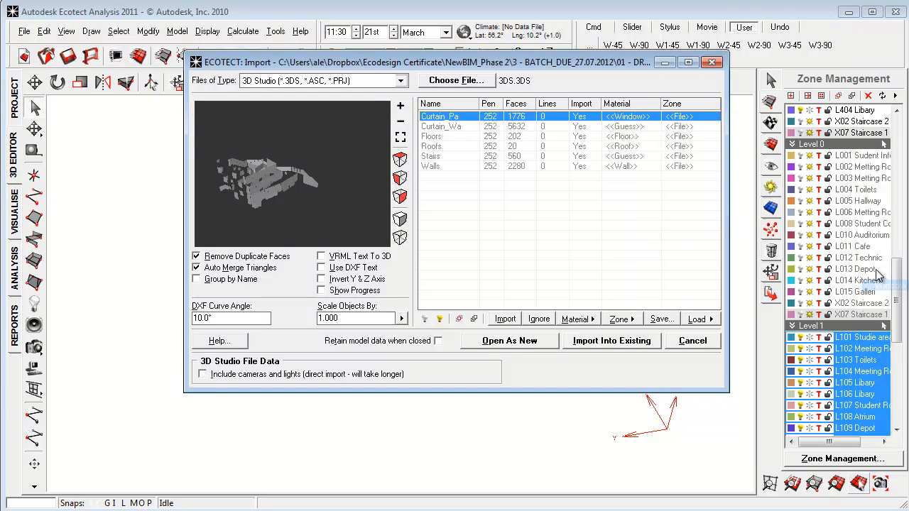
{"action": "left_click", "coordinate": [507, 208]}
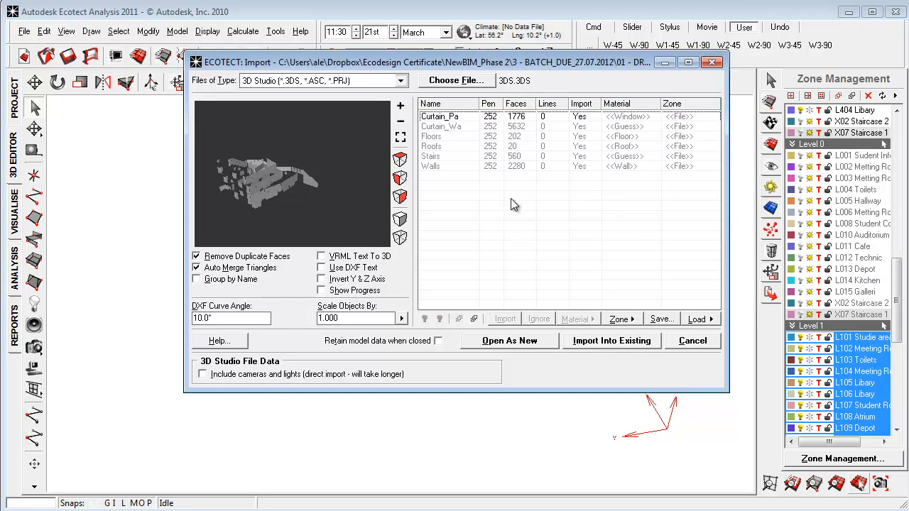
Step: Import the 3DS geometry into the existing model and clear the selection of the imported objects
{"action": "left_click", "coordinate": [642, 348]}
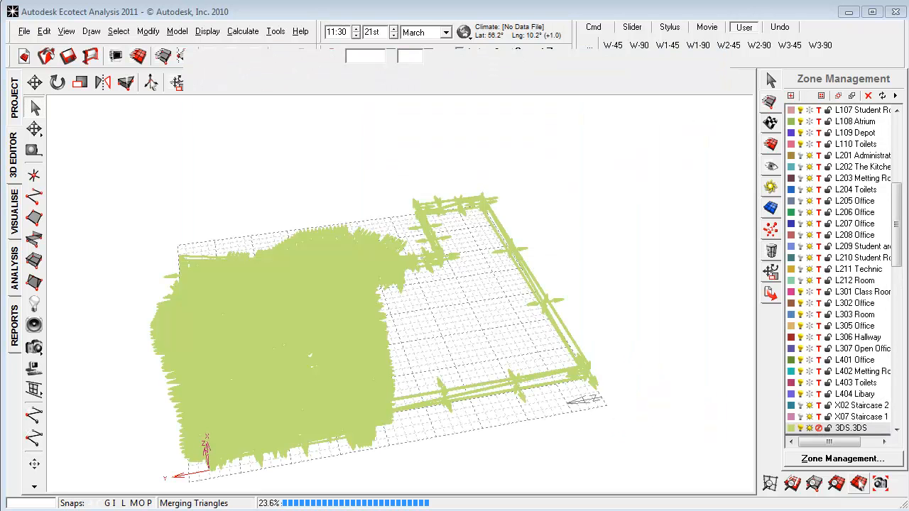
{"action": "right_click_drag", "start_coordinate": [552, 448], "coordinate": [386, 431]}
{"action": "left_click", "coordinate": [589, 437]}
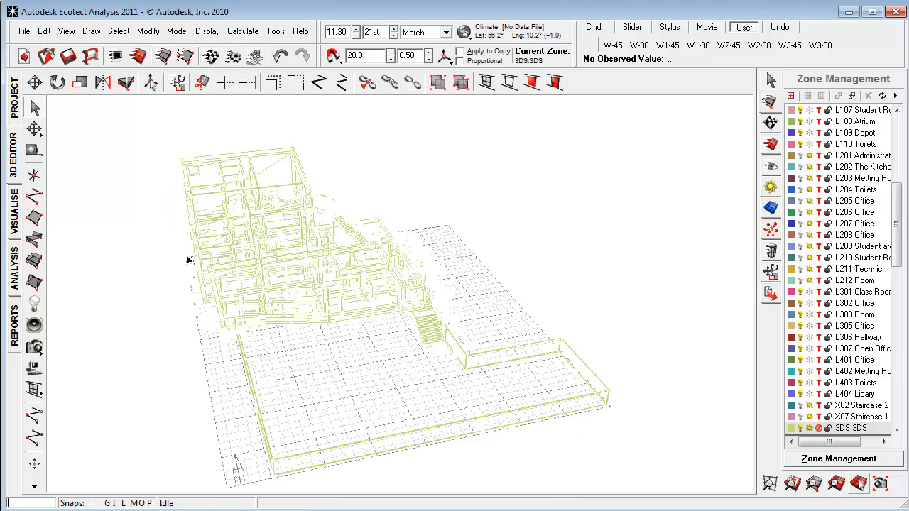
Step: Show the imported 3DS building in the Visualise view, fitted to the model, and examine its facades, roof, stairs and boundary walls
{"action": "left_click", "coordinate": [15, 224]}
{"action": "left_click", "coordinate": [796, 487]}
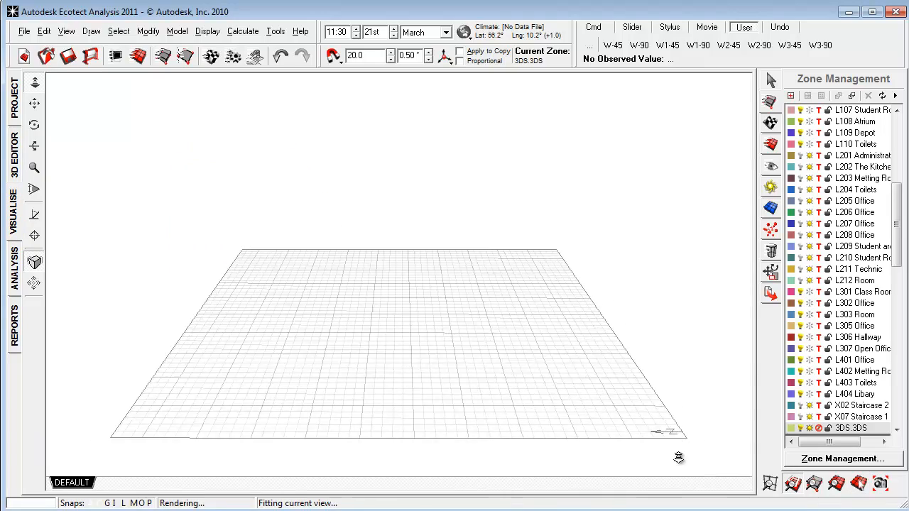
{"action": "right_click_drag", "start_coordinate": [512, 414], "coordinate": [113, 399]}
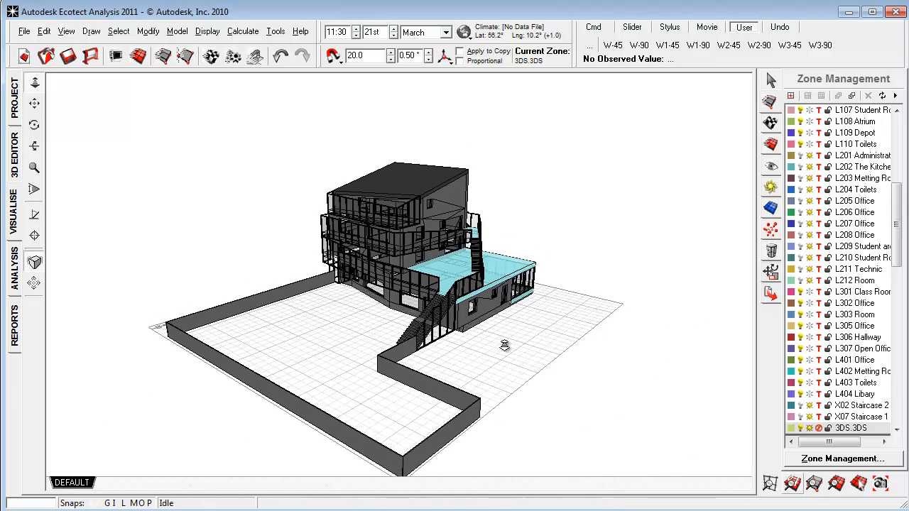
{"action": "right_click_drag", "start_coordinate": [487, 357], "coordinate": [461, 379]}
{"action": "scroll", "coordinate": [419, 341], "scroll_direction": "up", "scroll_amount": 3}
{"action": "right_click_drag", "start_coordinate": [418, 341], "coordinate": [334, 353]}
{"action": "scroll", "coordinate": [334, 354], "scroll_direction": "down", "scroll_amount": 3}
{"action": "right_click_drag", "start_coordinate": [497, 409], "coordinate": [514, 419]}
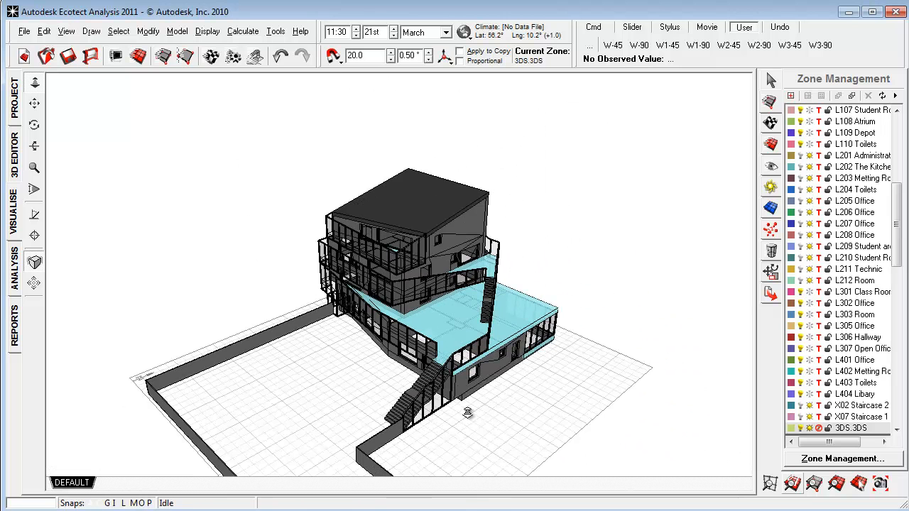
{"action": "middle_click_drag", "start_coordinate": [466, 405], "coordinate": [462, 397]}
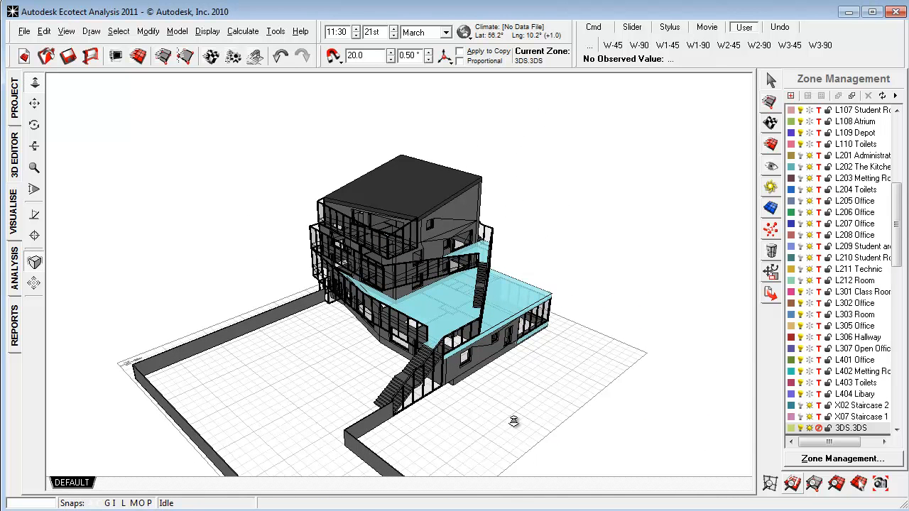
{"action": "right_click_drag", "start_coordinate": [520, 415], "coordinate": [573, 412]}
{"action": "right_click_drag", "start_coordinate": [420, 416], "coordinate": [525, 363]}
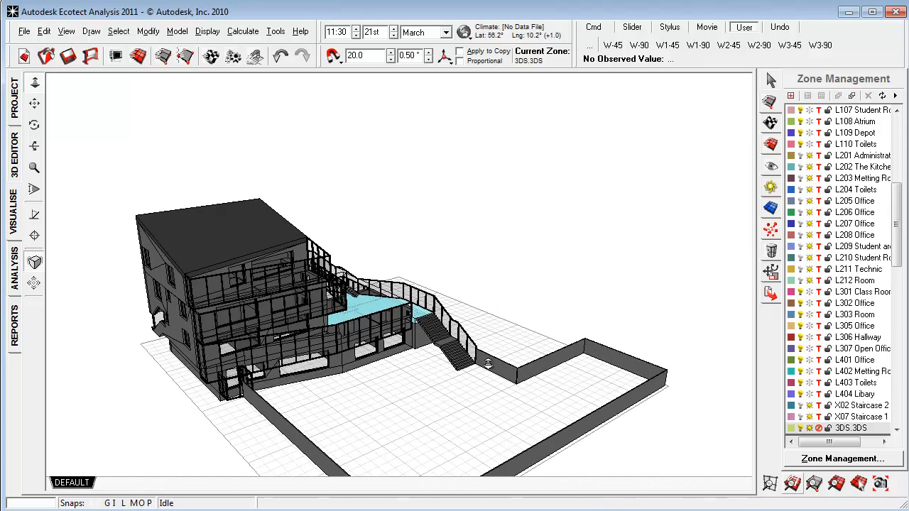
{"action": "right_click_drag", "start_coordinate": [196, 330], "coordinate": [453, 393]}
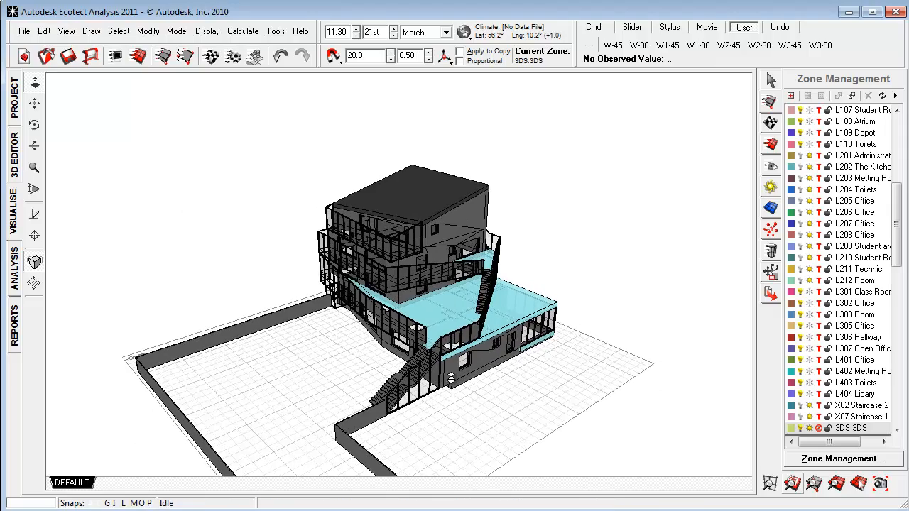